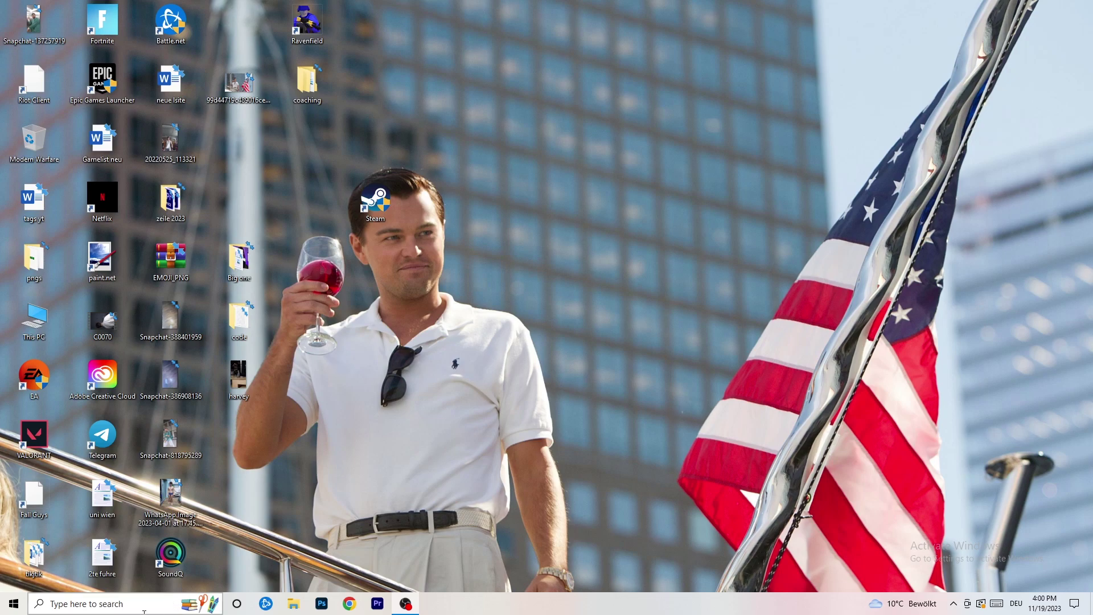
Open the Start menu from the taskbar to show the list of installed apps.
{"action": "left_click", "coordinate": [13, 603]}
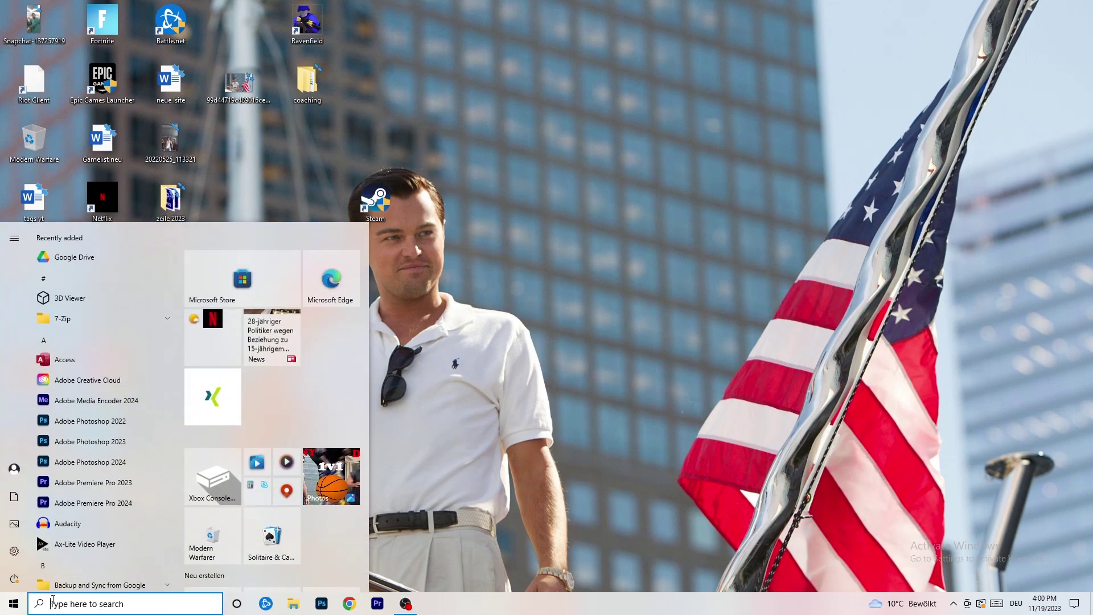
Open Settings and go to the Gaming category's Xbox Game Bar page.
{"action": "left_click", "coordinate": [14, 551]}
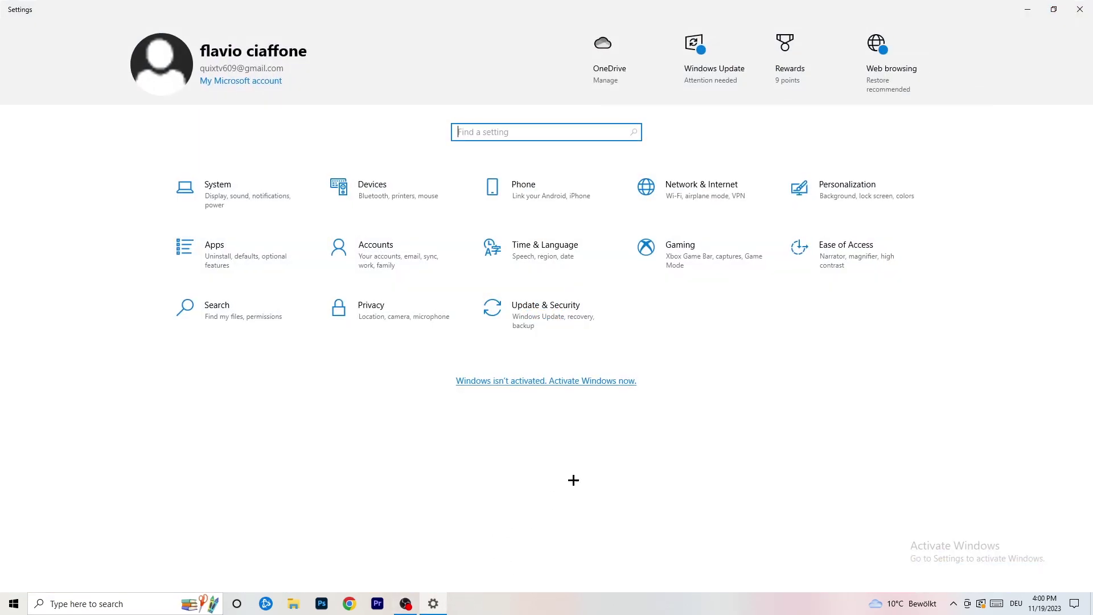
{"action": "left_click", "coordinate": [706, 260]}
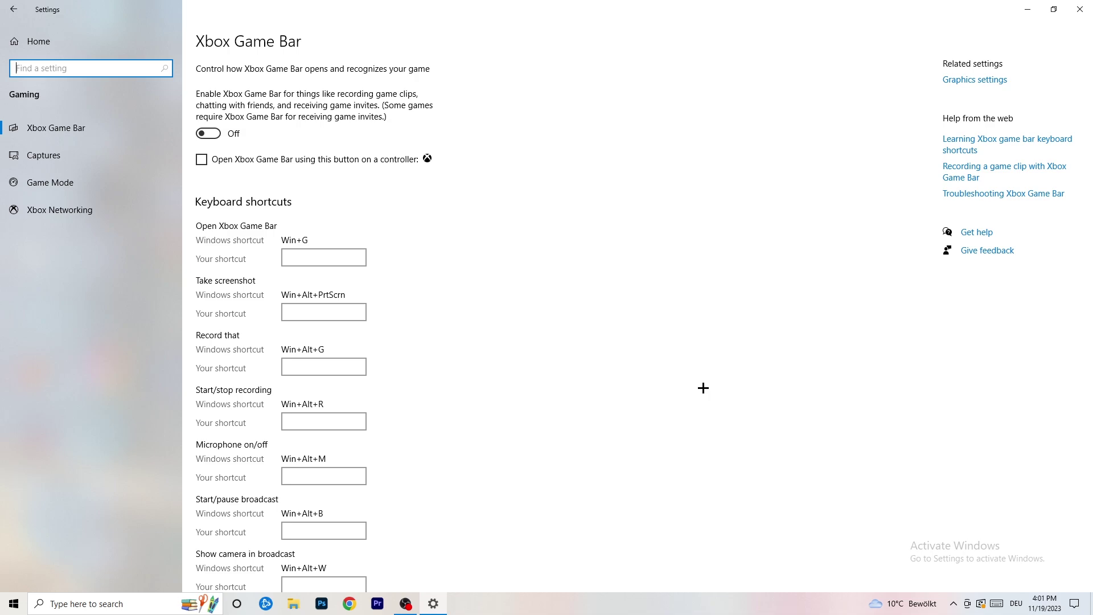
On the Captures page, review the recording length choices, keeping the 2-hour maximum.
{"action": "left_click", "coordinate": [91, 158]}
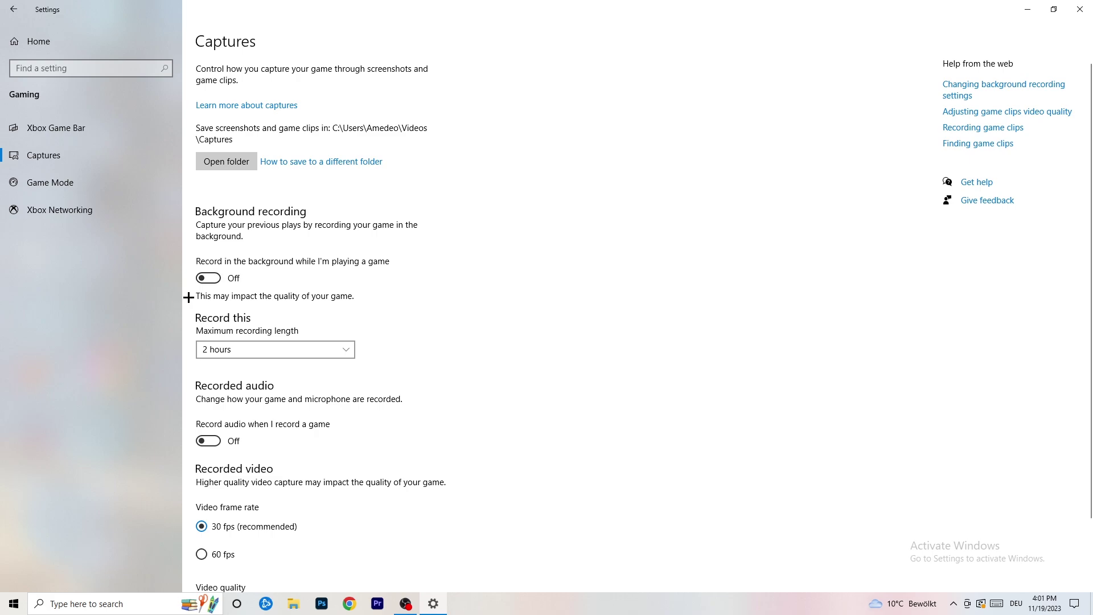
{"action": "left_click", "coordinate": [266, 350]}
{"action": "left_click", "coordinate": [455, 312]}
{"action": "left_click", "coordinate": [324, 344]}
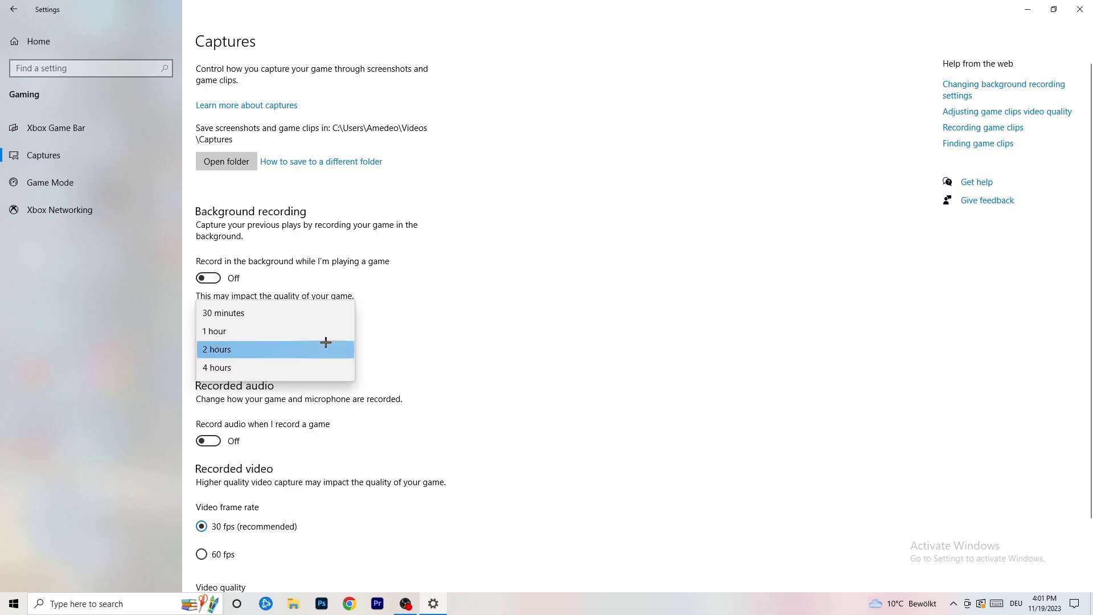
{"action": "left_click", "coordinate": [641, 366]}
{"action": "scroll", "coordinate": [626, 402], "scroll_direction": "down", "scroll_amount": 3}
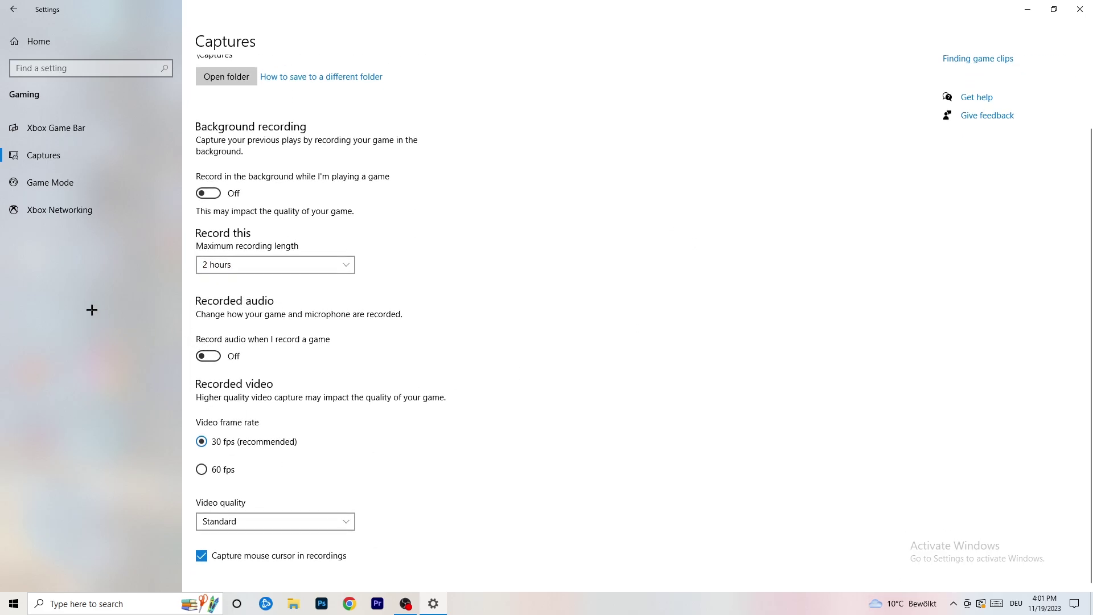
Check that Game Mode is On, then close the Settings window.
{"action": "left_click", "coordinate": [79, 180]}
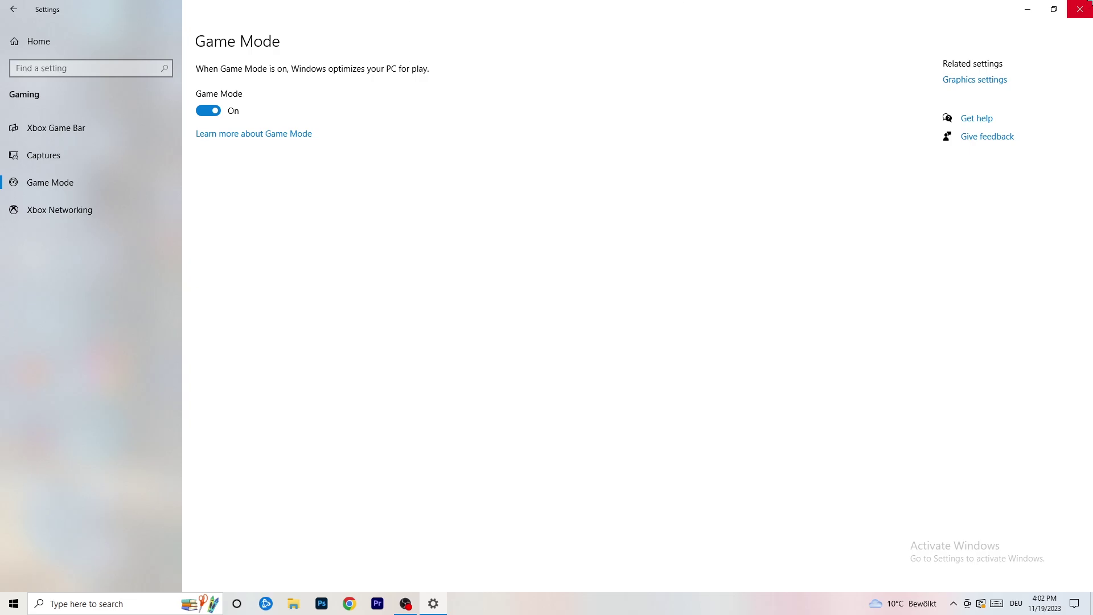
{"action": "left_click", "coordinate": [1080, 9]}
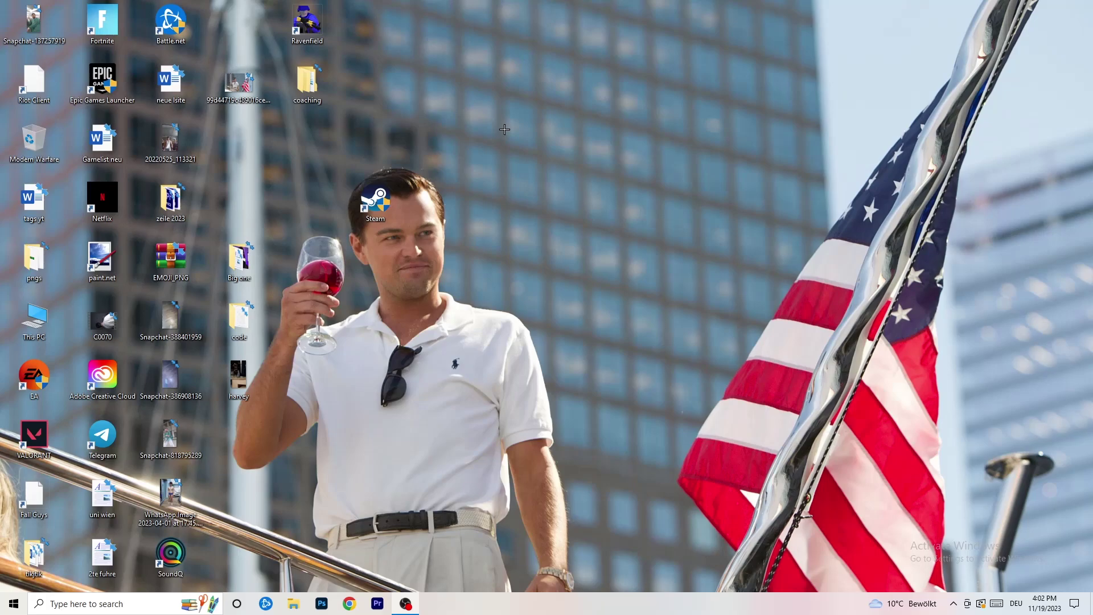
Launch Task Manager from the taskbar menu and maximize its window.
{"action": "left_click_drag", "start_coordinate": [632, 604], "coordinate": [384, 534]}
{"action": "right_click", "coordinate": [526, 603]}
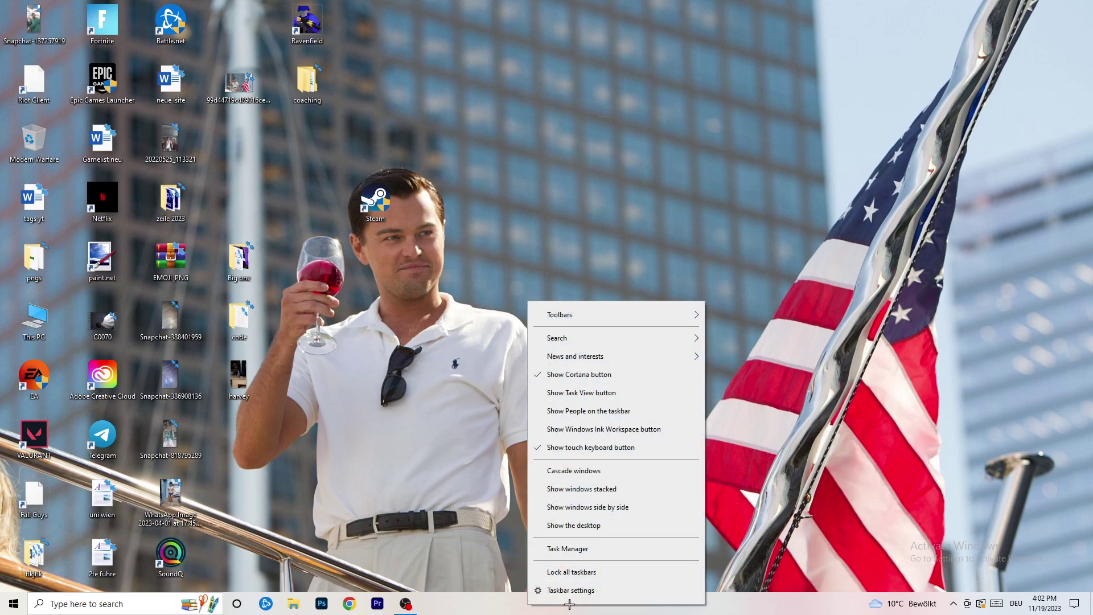
{"action": "left_click", "coordinate": [588, 550]}
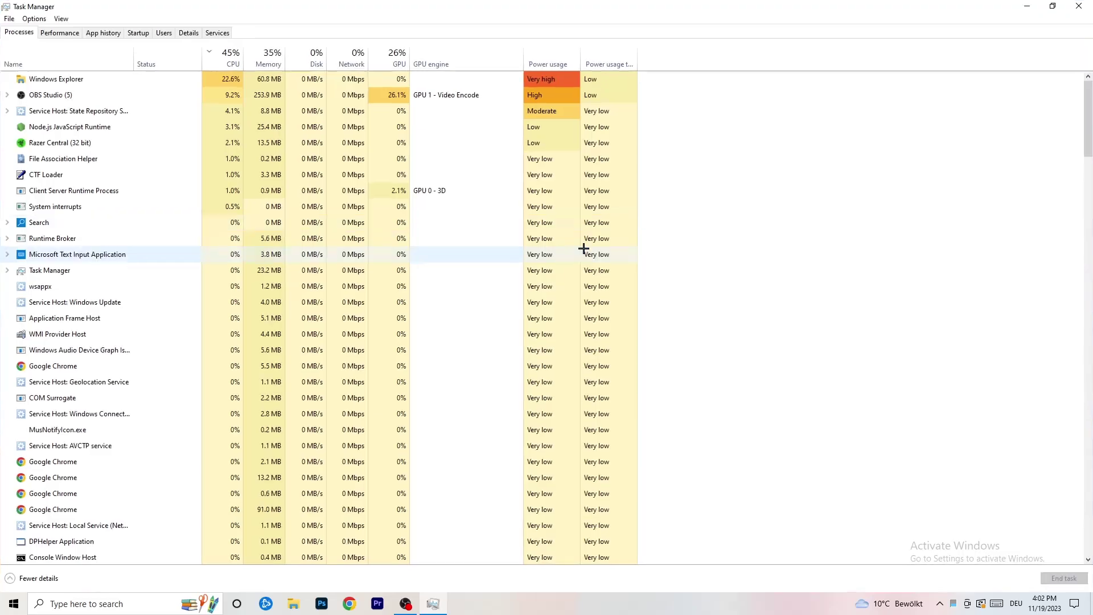
{"action": "left_click", "coordinate": [631, 29]}
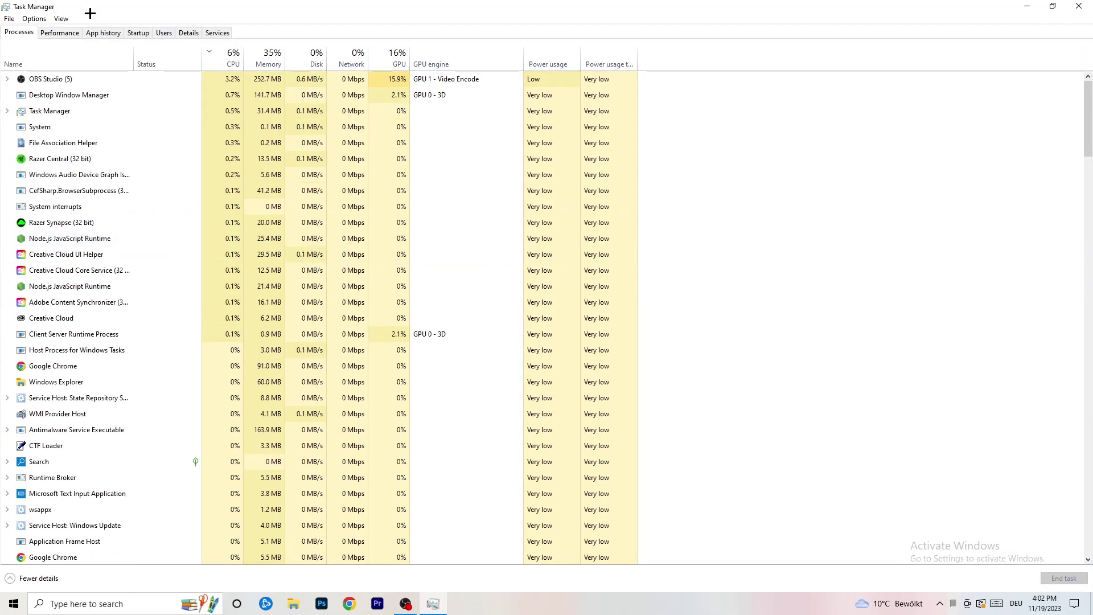
{"action": "left_click", "coordinate": [231, 51]}
{"action": "left_click", "coordinate": [389, 57]}
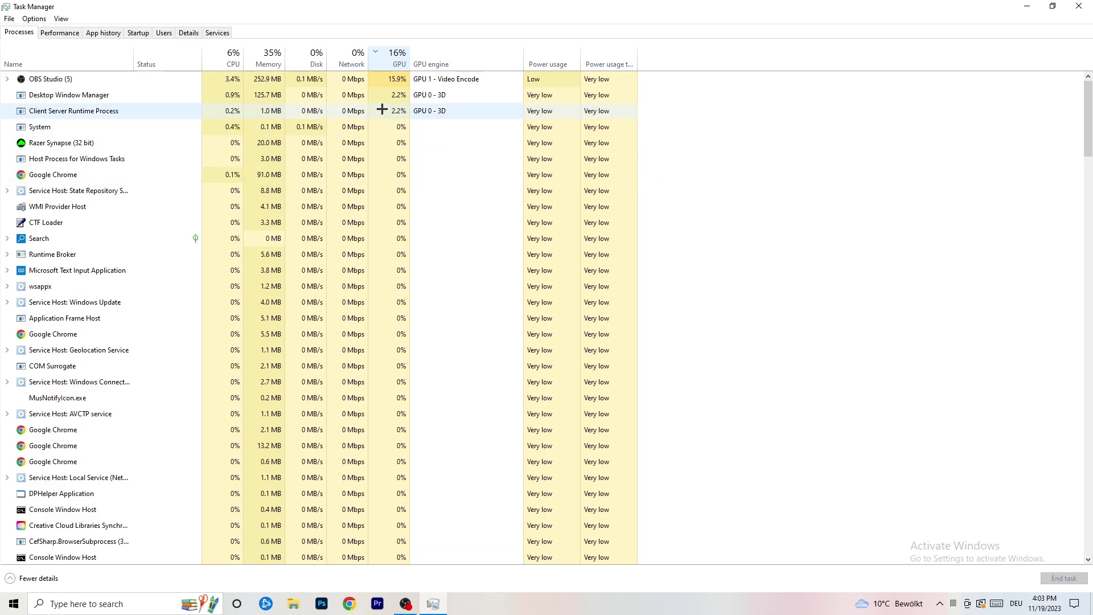
{"action": "right_click", "coordinate": [398, 83]}
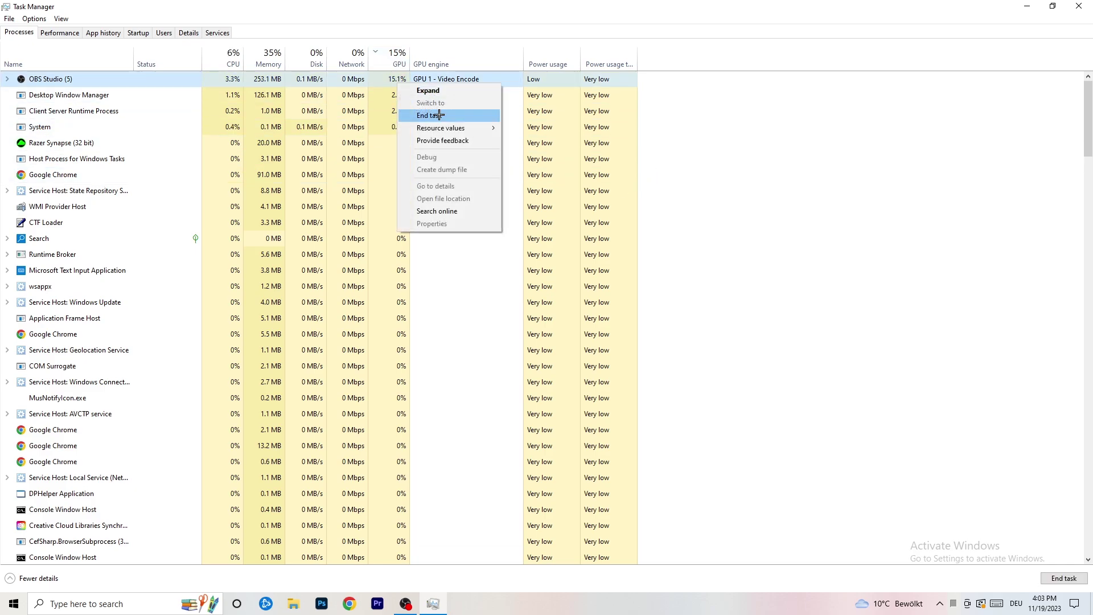
{"action": "left_click", "coordinate": [825, 125]}
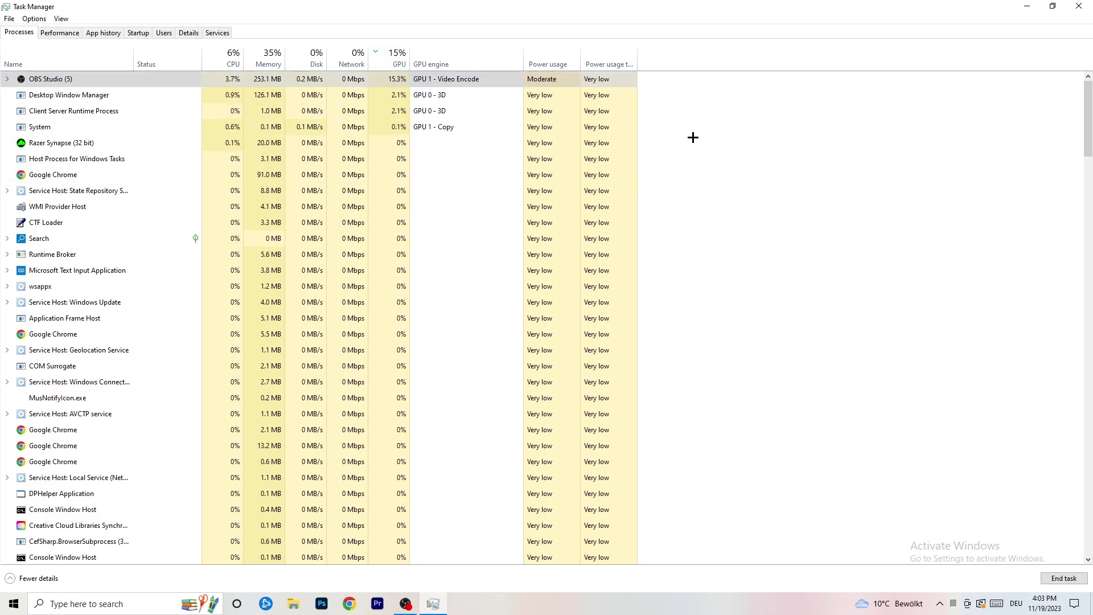
{"action": "left_click", "coordinate": [228, 58]}
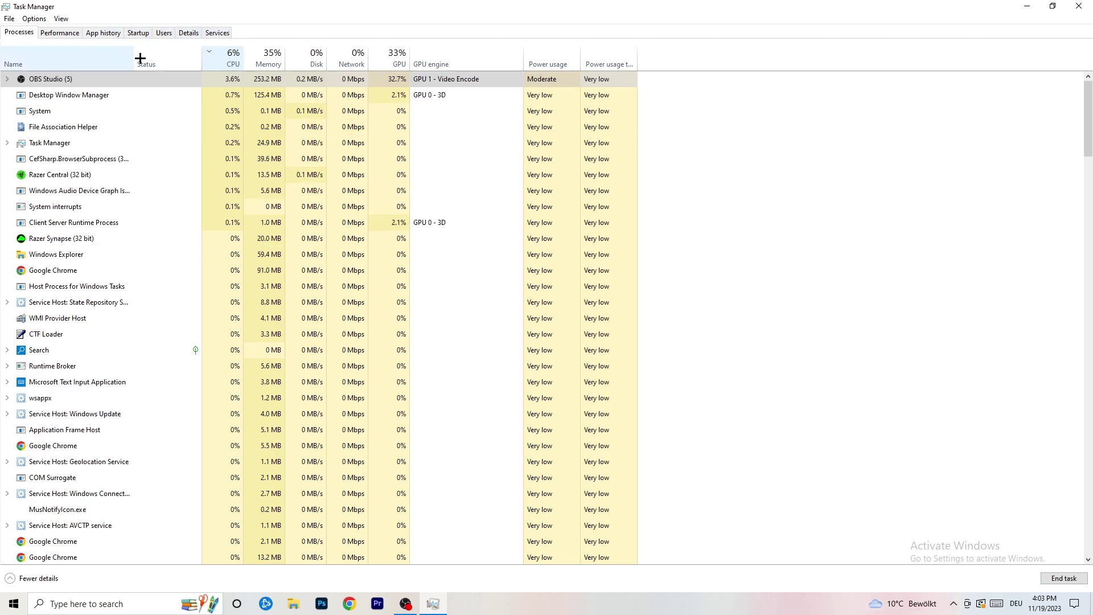
In the Details list, view Creative Cloud UI Helper's priority choices (Normal), then view Startup apps.
{"action": "left_click", "coordinate": [180, 33]}
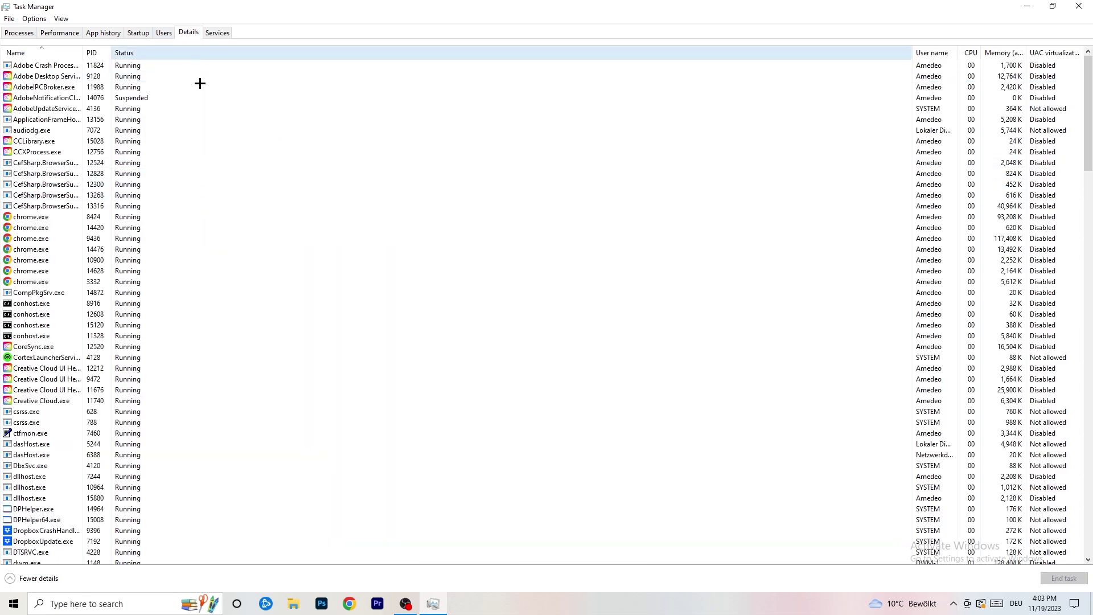
{"action": "scroll", "coordinate": [165, 293], "scroll_direction": "down", "scroll_amount": 9}
{"action": "scroll", "coordinate": [181, 262], "scroll_direction": "up", "scroll_amount": 9}
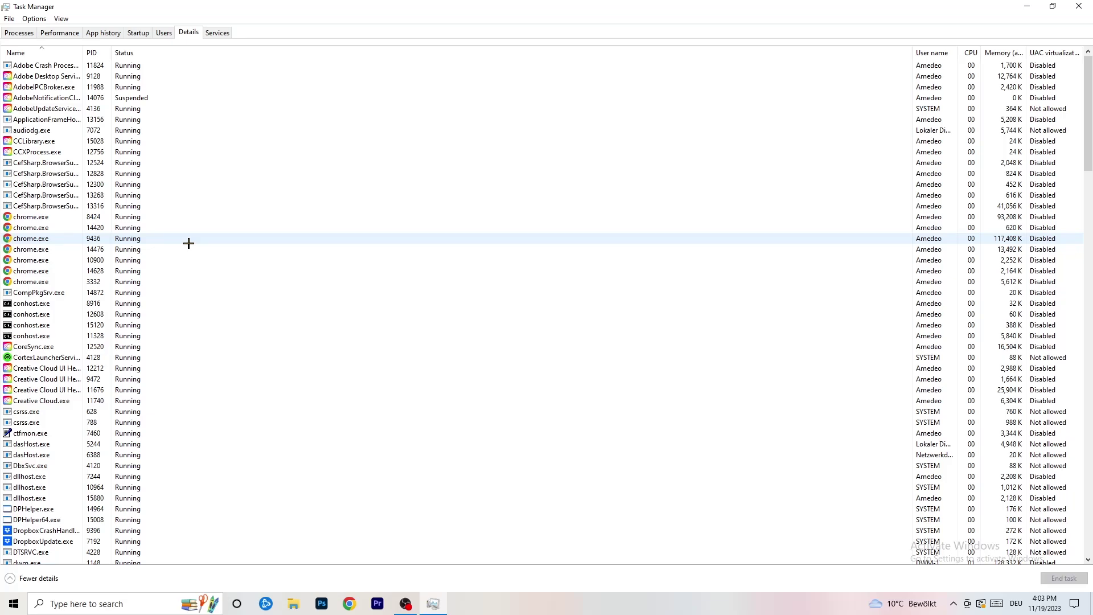
{"action": "scroll", "coordinate": [79, 284], "scroll_direction": "down", "scroll_amount": 3}
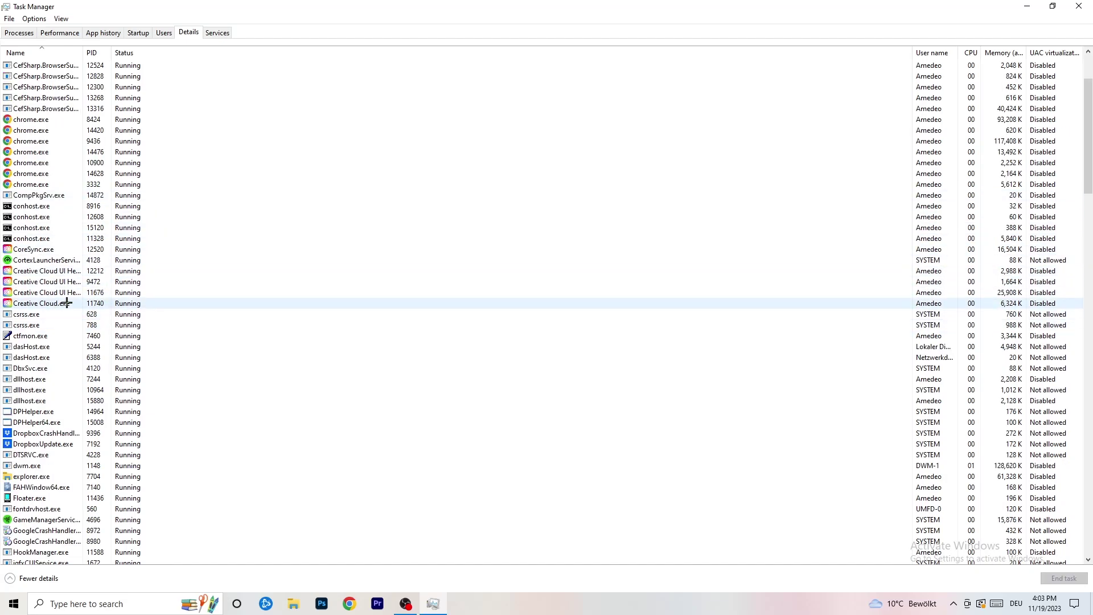
{"action": "right_click", "coordinate": [45, 293]}
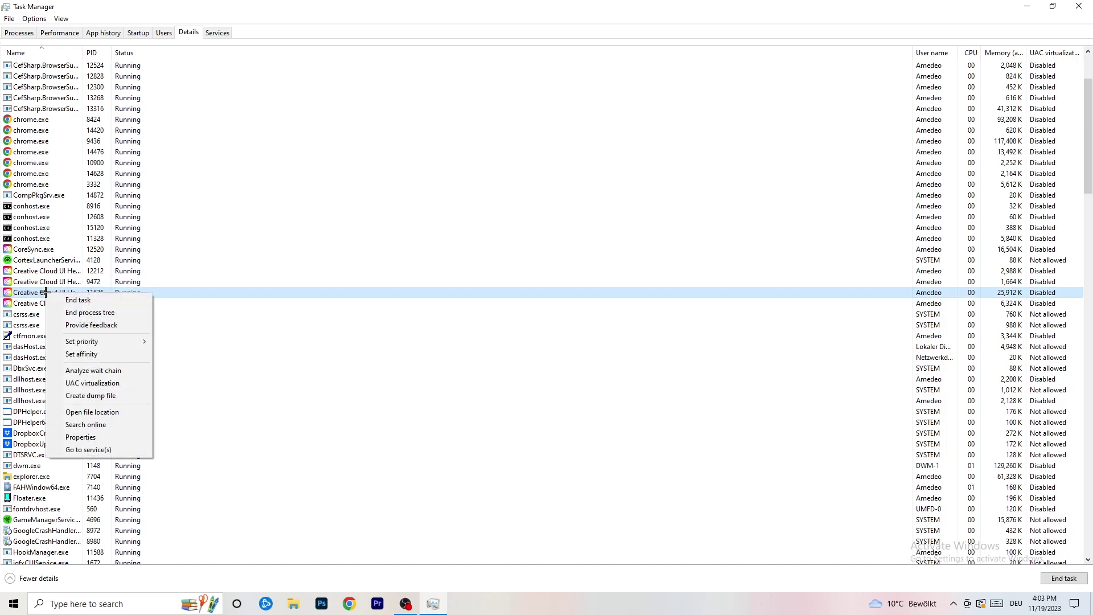
{"action": "mouse_move", "coordinate": [93, 342]}
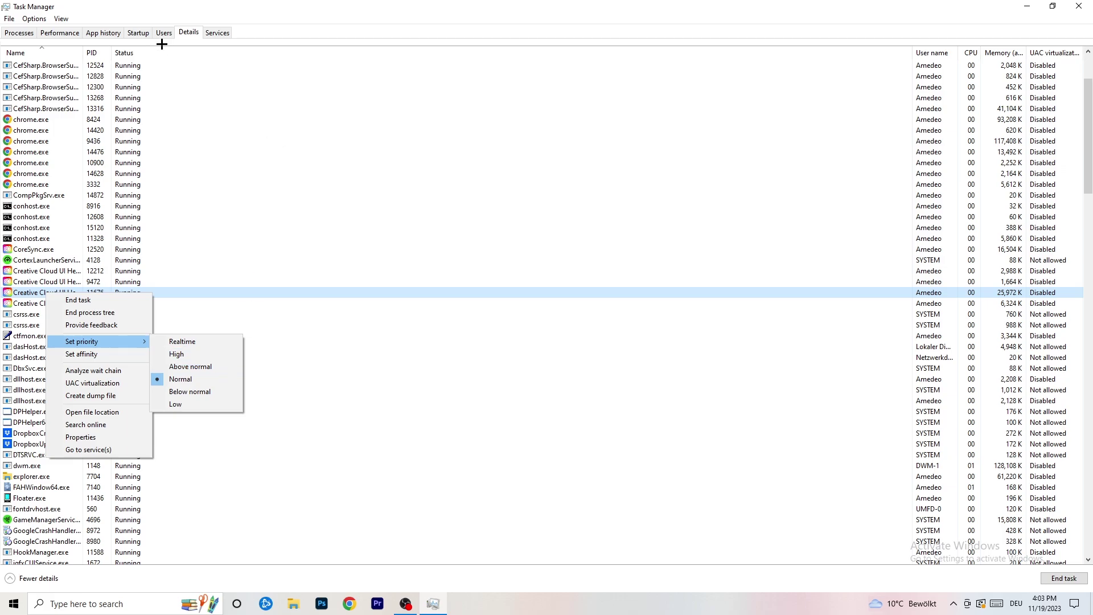
{"action": "left_click", "coordinate": [139, 33]}
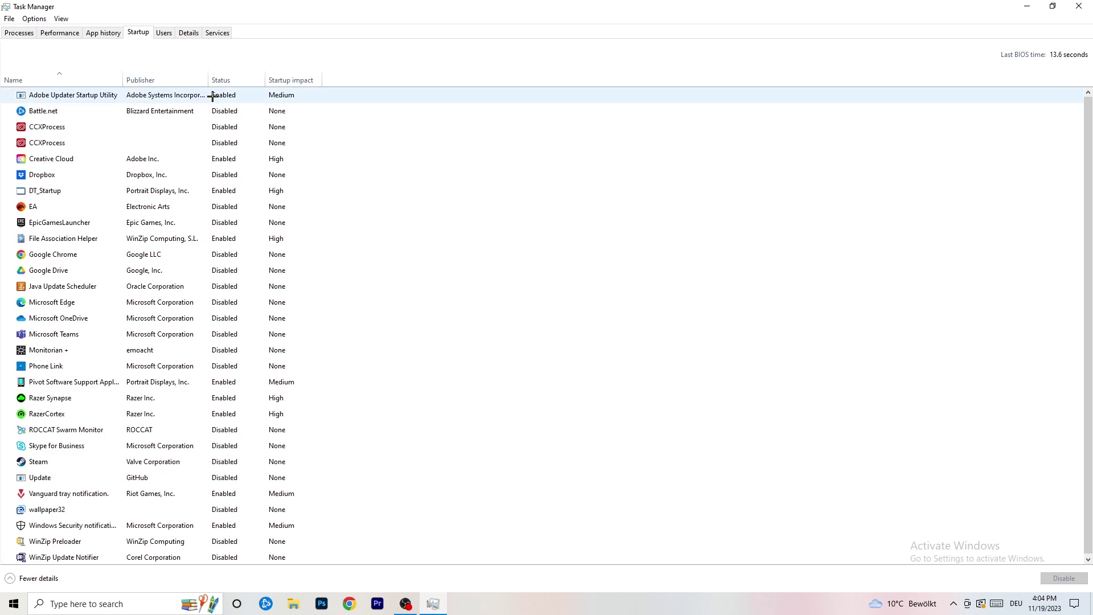
Open DT_Startup's options, dismiss them without changes, and close Task Manager.
{"action": "right_click", "coordinate": [248, 186]}
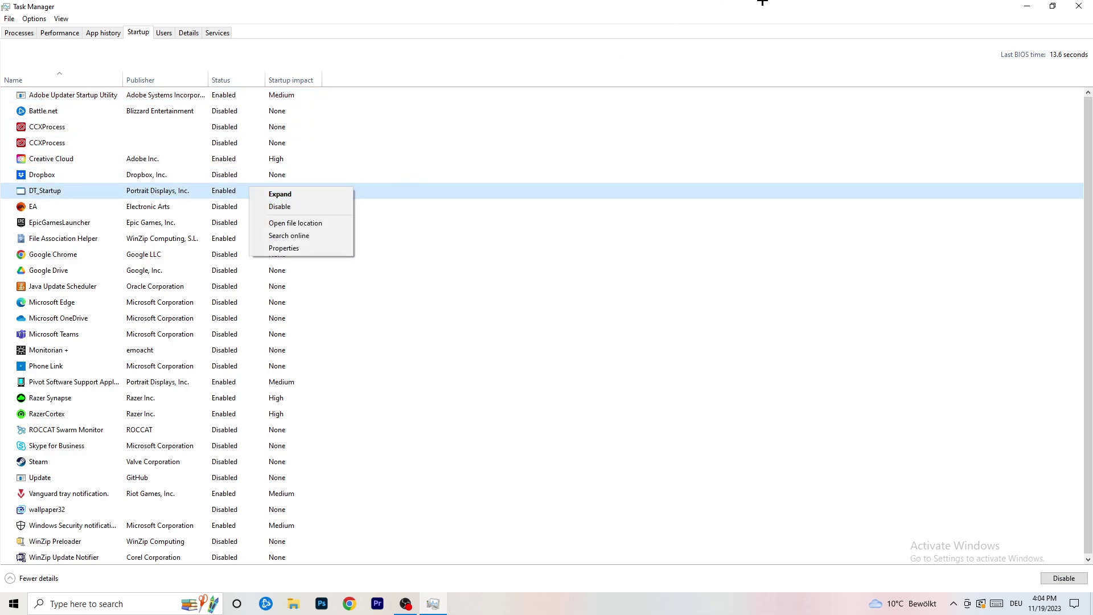
{"action": "left_click", "coordinate": [805, 3]}
{"action": "left_click", "coordinate": [1079, 6]}
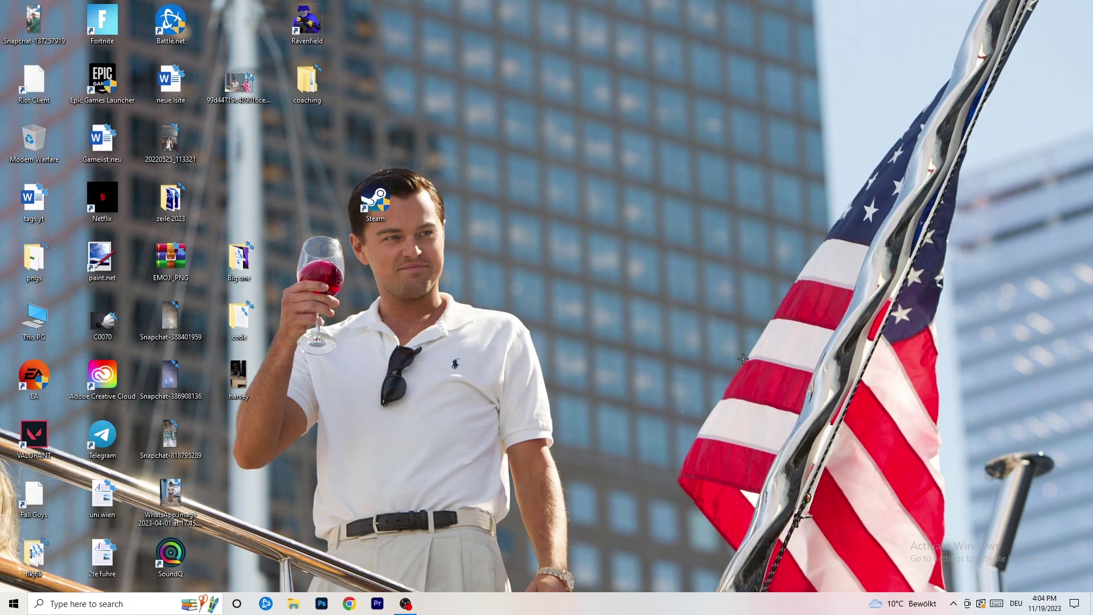
Open Settings > System > Display and check scaling, leaving 100% at 1920 × 1080.
{"action": "left_click", "coordinate": [9, 606]}
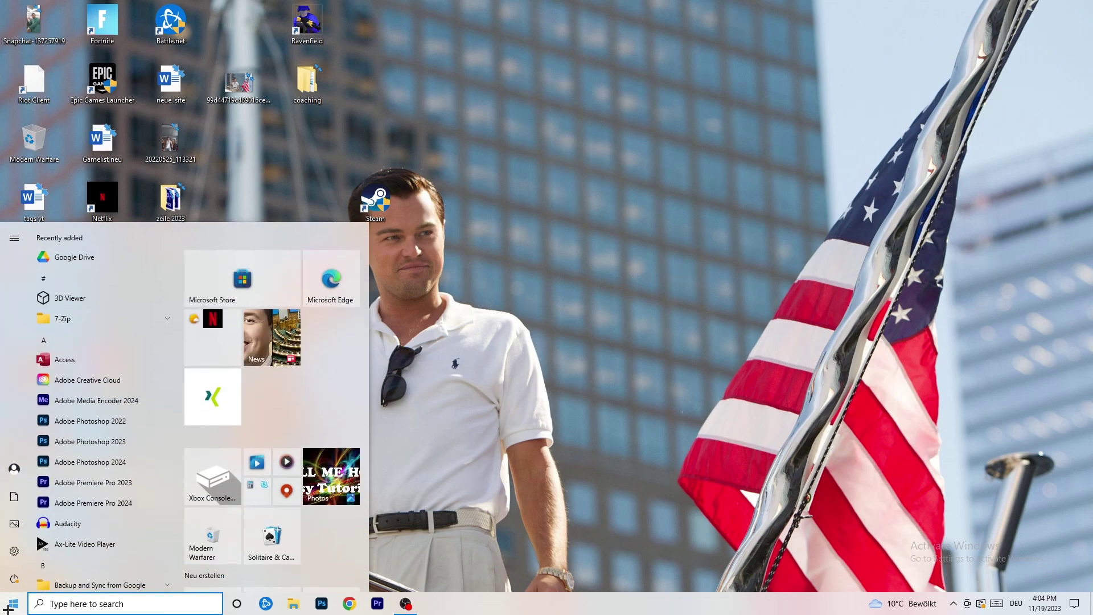
{"action": "left_click", "coordinate": [13, 558]}
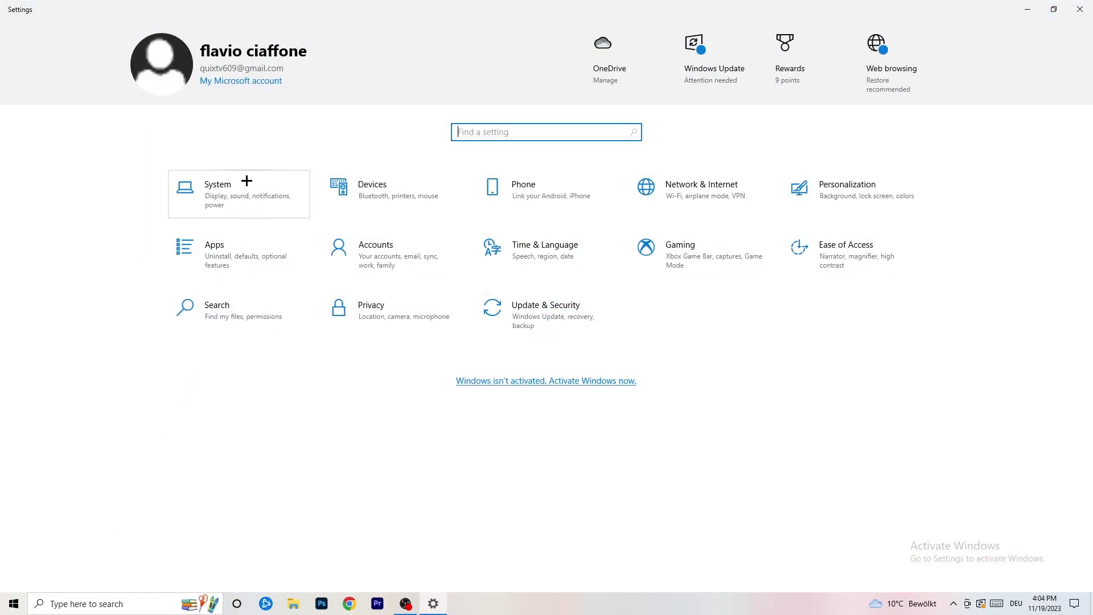
{"action": "left_click", "coordinate": [256, 184]}
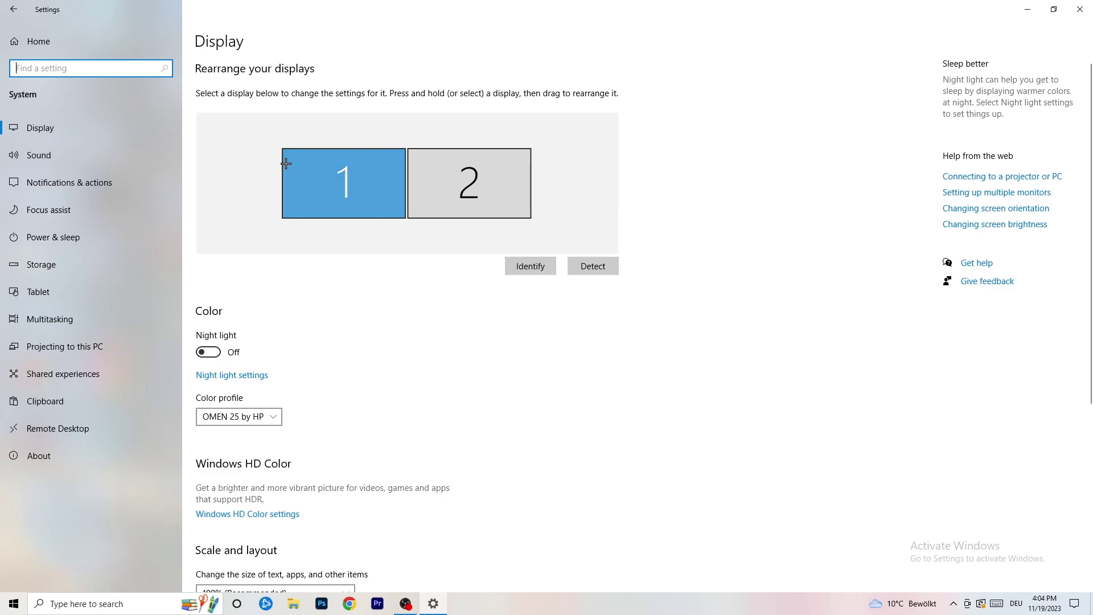
{"action": "scroll", "coordinate": [391, 208], "scroll_direction": "down", "scroll_amount": 5}
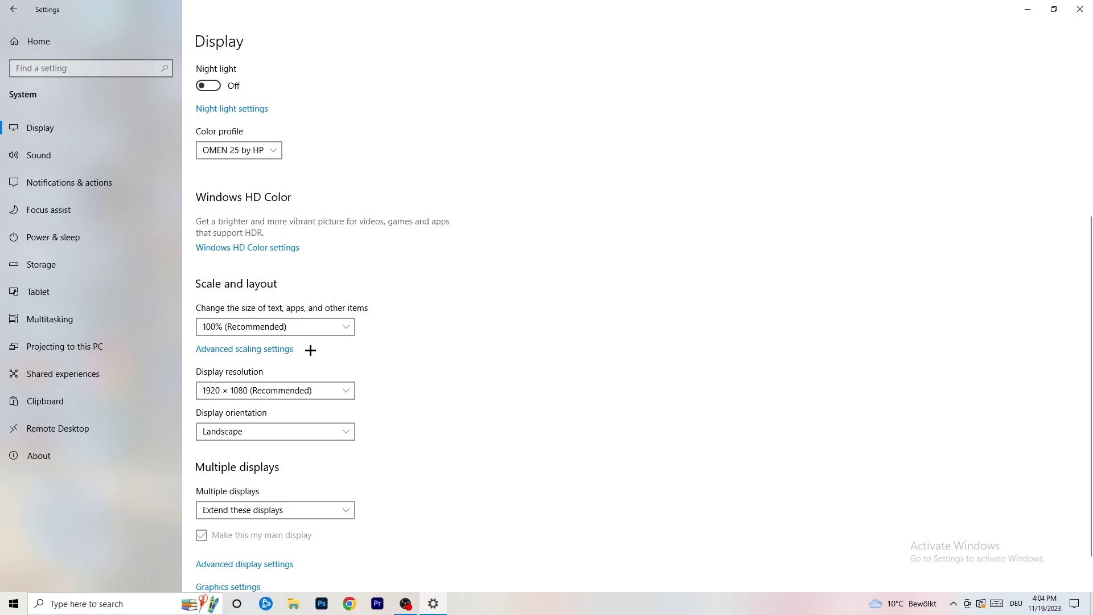
{"action": "left_click", "coordinate": [310, 327]}
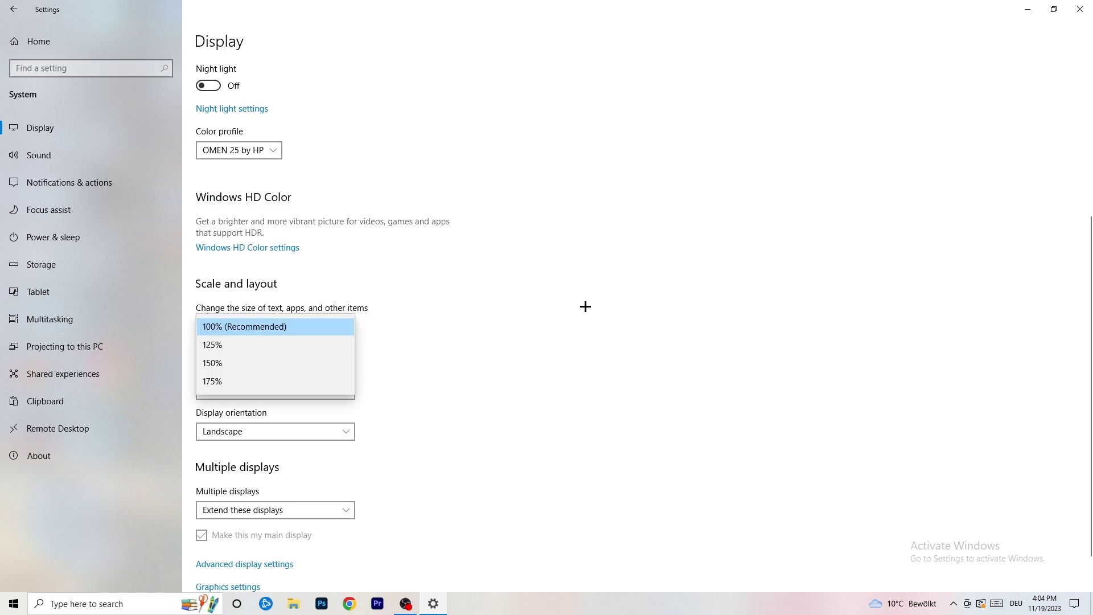
{"action": "left_click", "coordinate": [490, 312]}
{"action": "scroll", "coordinate": [465, 313], "scroll_direction": "down", "scroll_amount": 1}
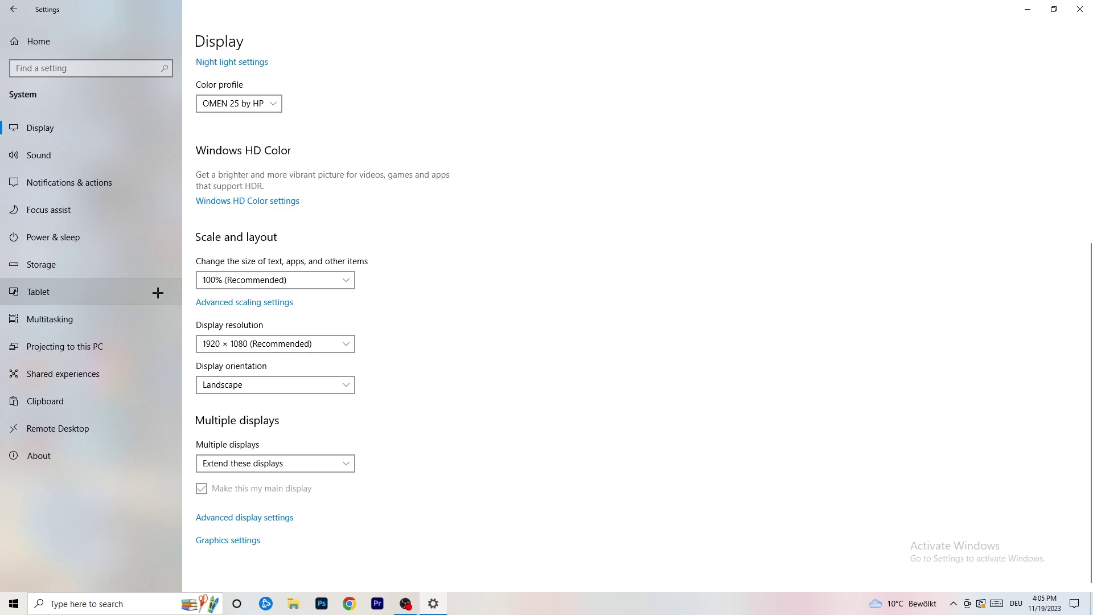
Review Power & sleep timeouts (screen 10 min, sleep 30 min) and the available power plans.
{"action": "left_click", "coordinate": [85, 242]}
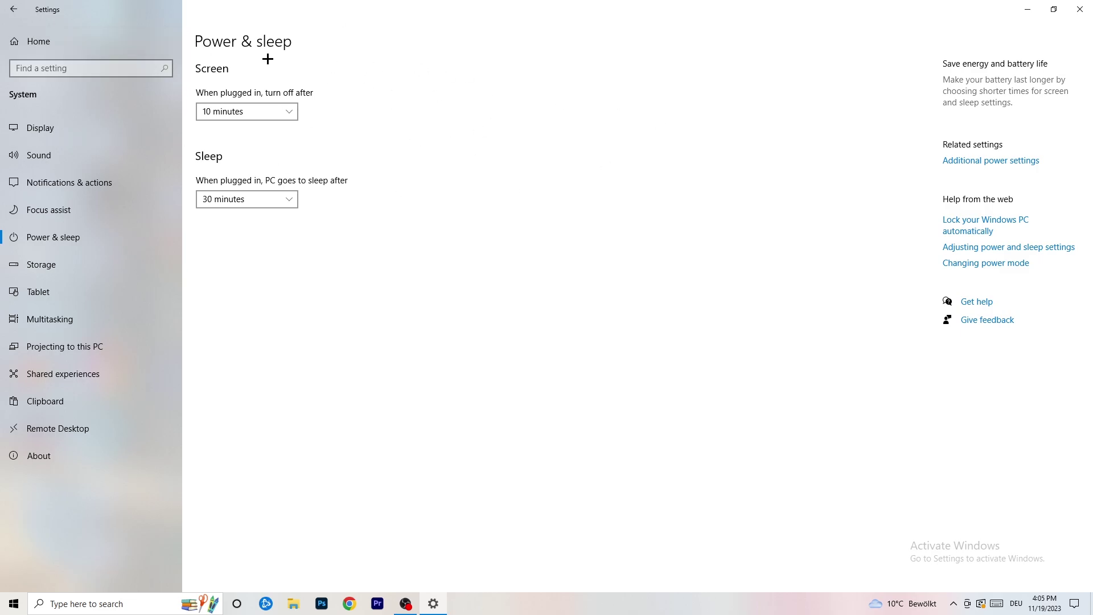
{"action": "left_click", "coordinate": [990, 162]}
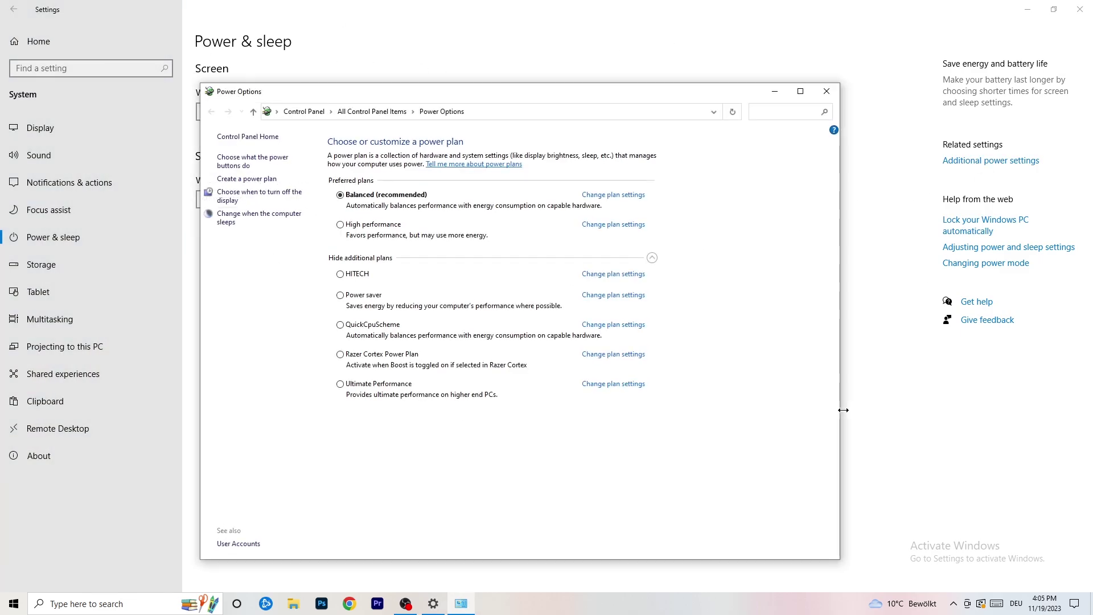
{"action": "left_click", "coordinate": [652, 258]}
{"action": "left_click", "coordinate": [652, 257]}
{"action": "left_click", "coordinate": [828, 92]}
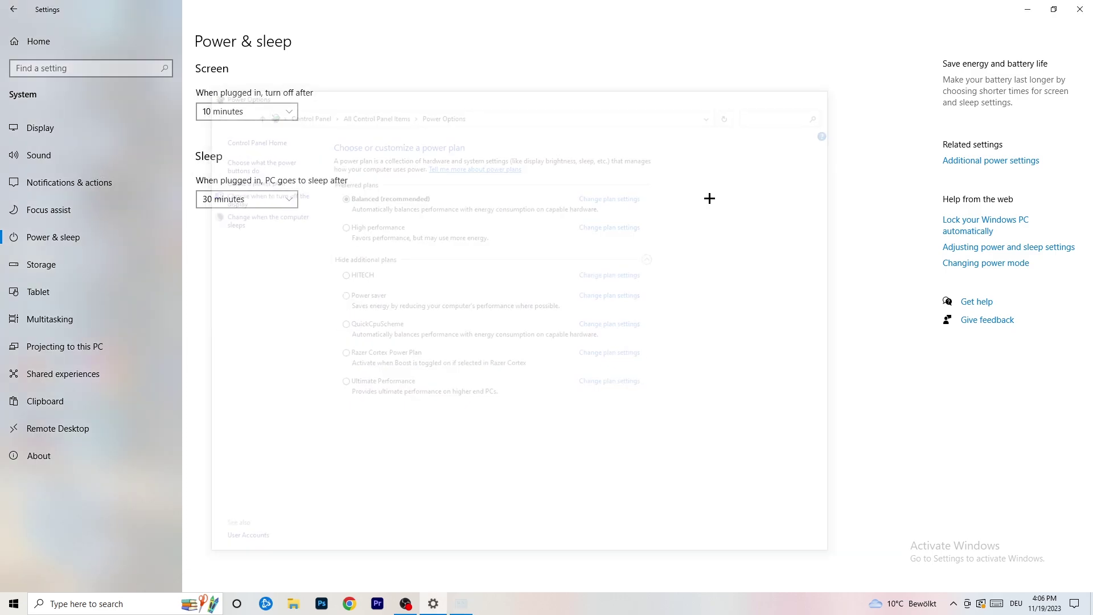
In Storage Sense configuration, enable deleting temporary files that apps aren't using.
{"action": "left_click", "coordinate": [75, 272]}
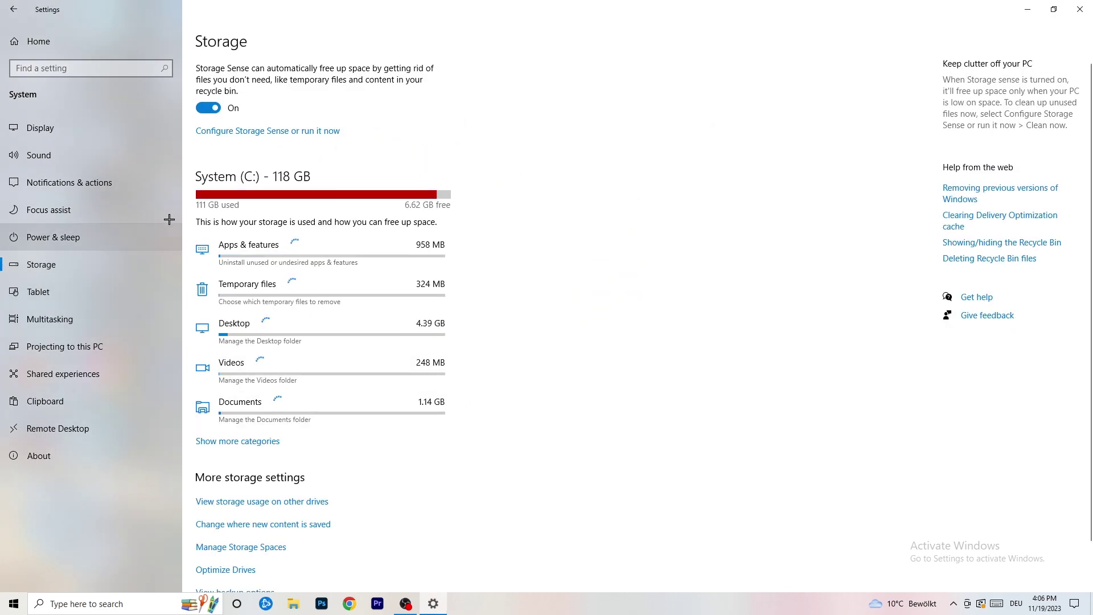
{"action": "left_click", "coordinate": [274, 132]}
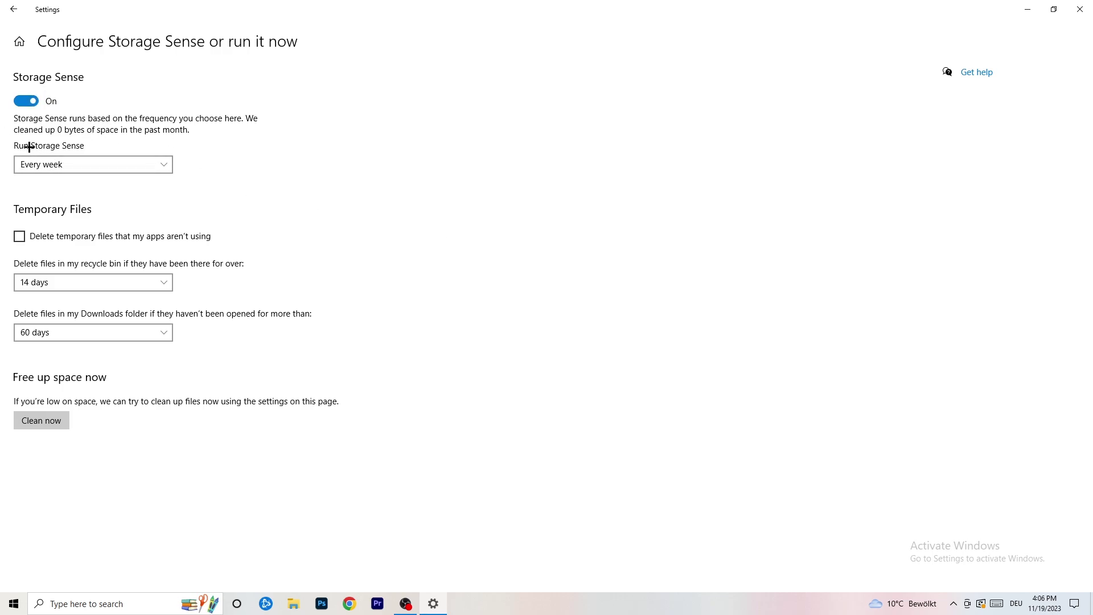
{"action": "left_click", "coordinate": [66, 237]}
Check the cleanup interval dropdowns, keeping Recycle Bin at 14 days and Downloads at 60 days.
{"action": "left_click", "coordinate": [85, 282]}
{"action": "left_click", "coordinate": [374, 226]}
{"action": "left_click", "coordinate": [156, 279]}
{"action": "left_click", "coordinate": [465, 213]}
{"action": "left_click", "coordinate": [100, 333]}
{"action": "left_click", "coordinate": [393, 288]}
{"action": "left_click", "coordinate": [117, 335]}
{"action": "left_click", "coordinate": [535, 278]}
Return from Storage to Update & Security, review the pending Windows Update restart, then close Settings.
{"action": "left_click", "coordinate": [13, 10]}
{"action": "left_click", "coordinate": [13, 9]}
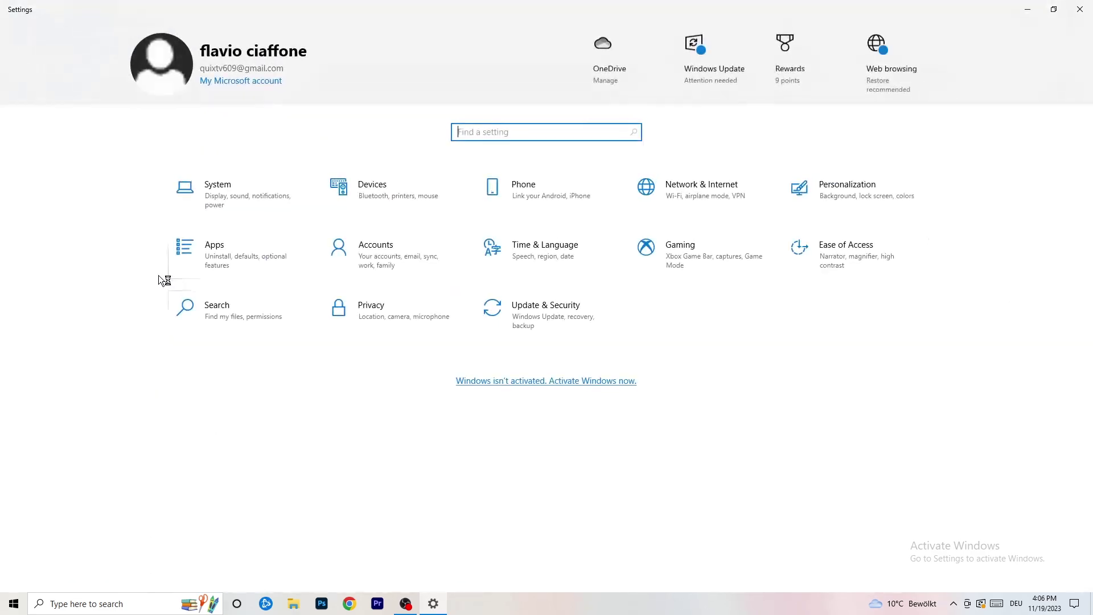
{"action": "left_click", "coordinate": [538, 320]}
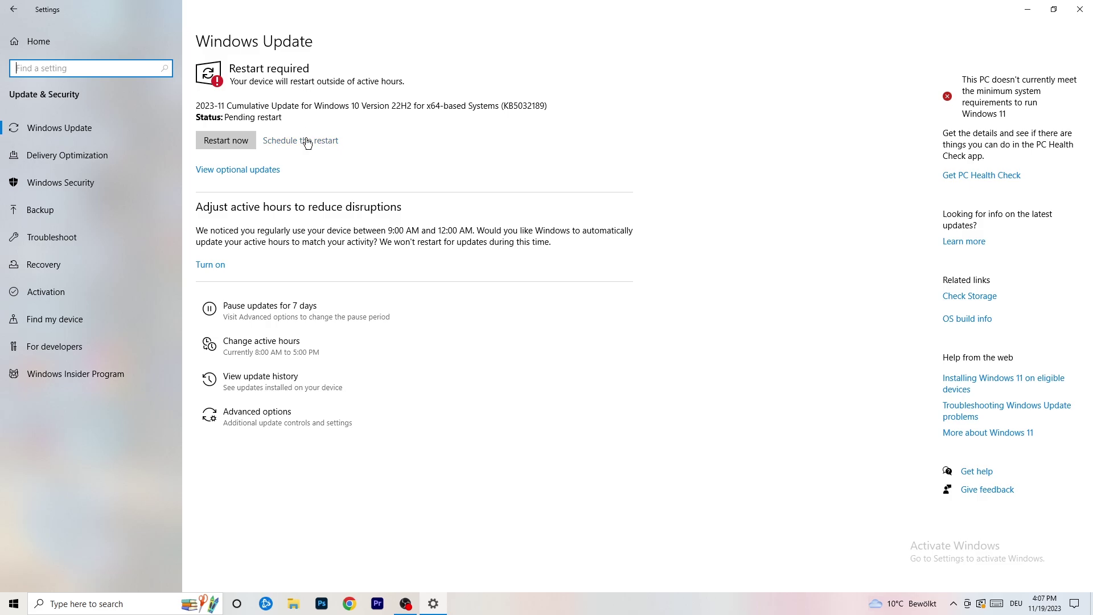
{"action": "left_click", "coordinate": [1080, 10]}
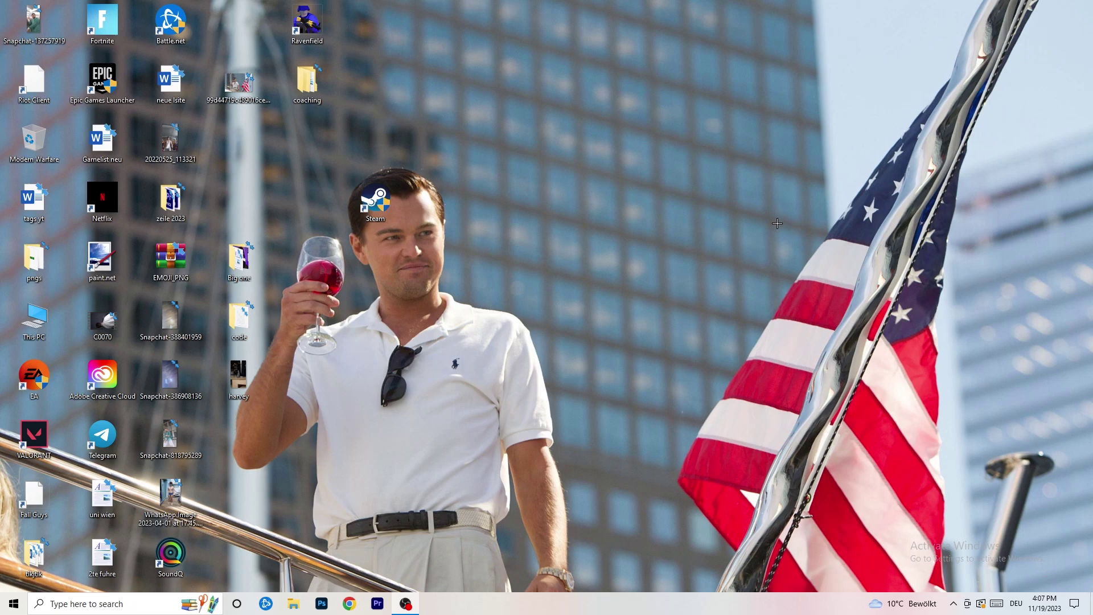
{"action": "right_click", "coordinate": [662, 240]}
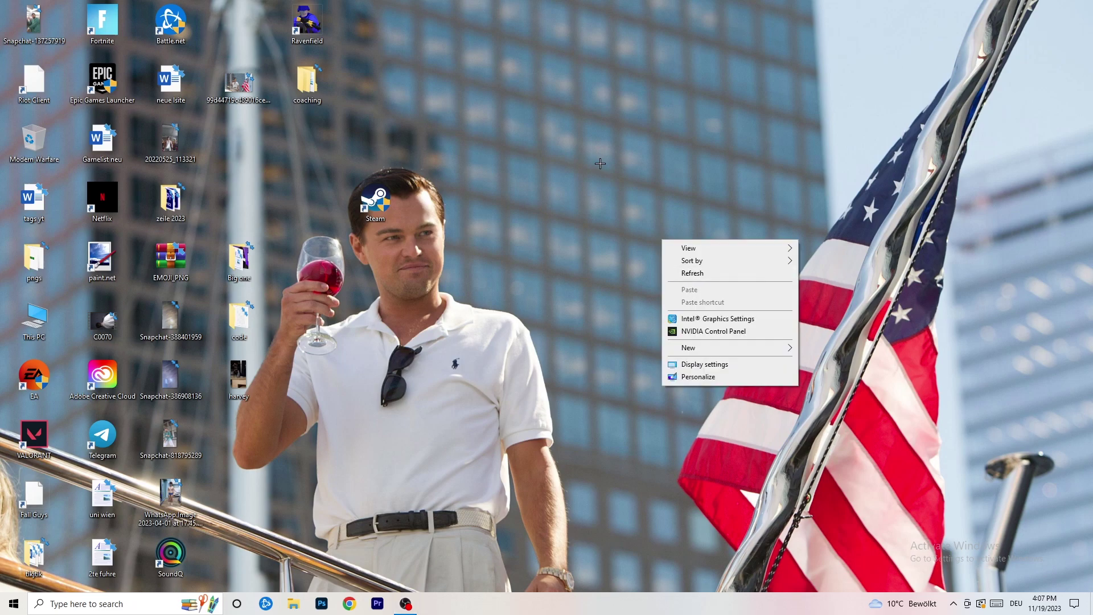
{"action": "left_click", "coordinate": [729, 332]}
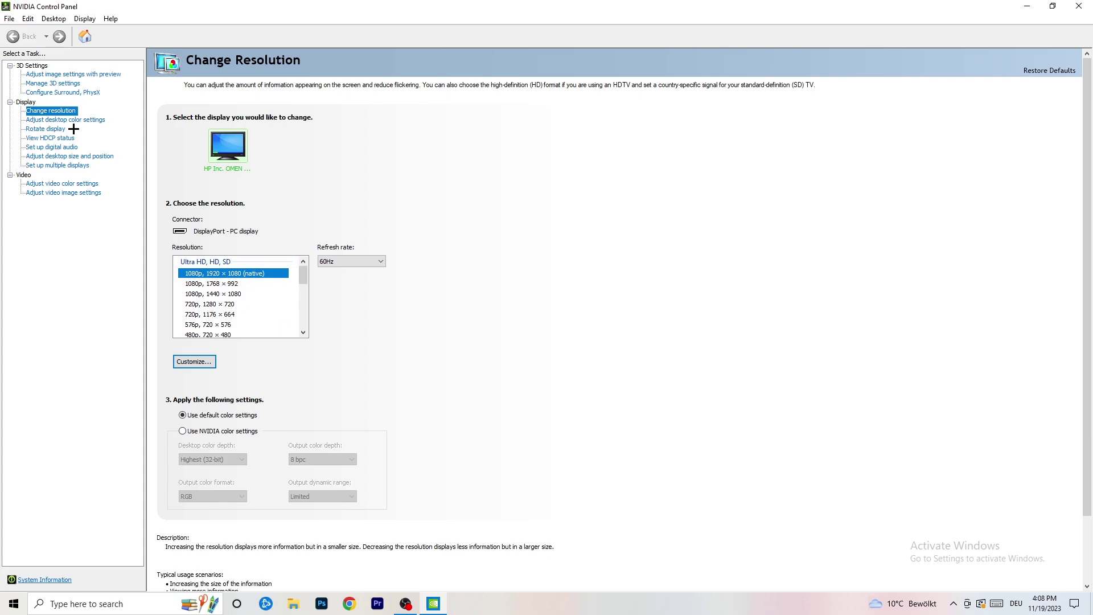
{"action": "left_click", "coordinate": [60, 77]}
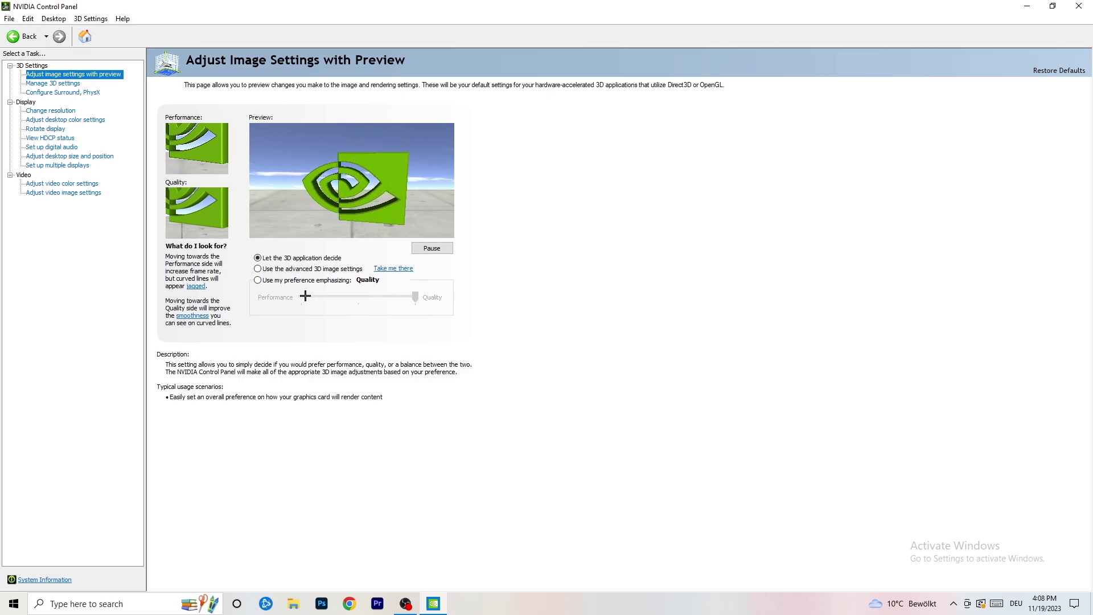
{"action": "left_click", "coordinate": [1079, 6]}
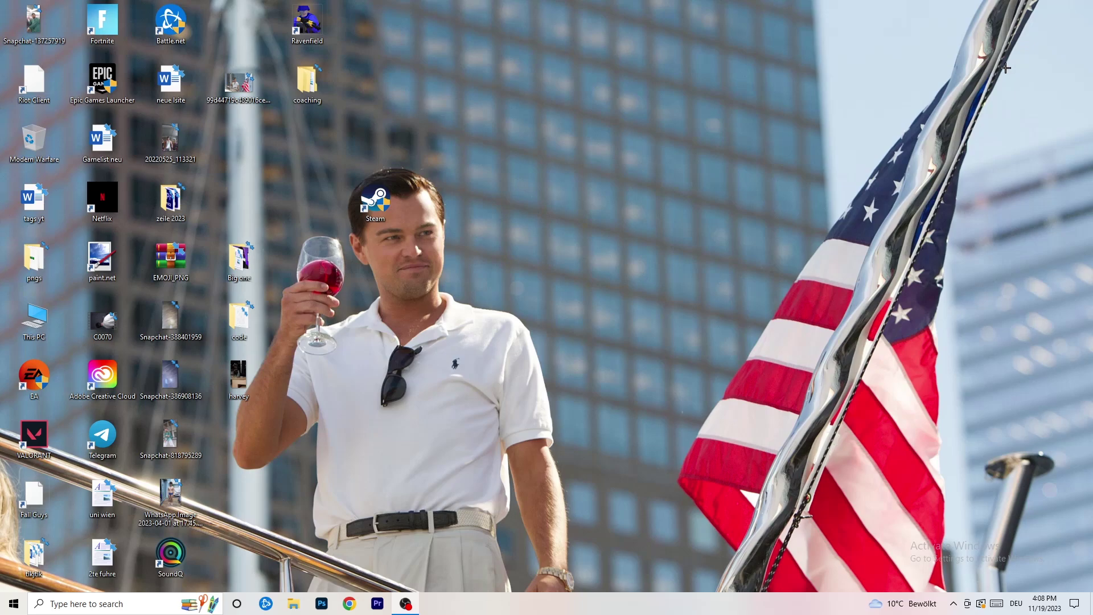